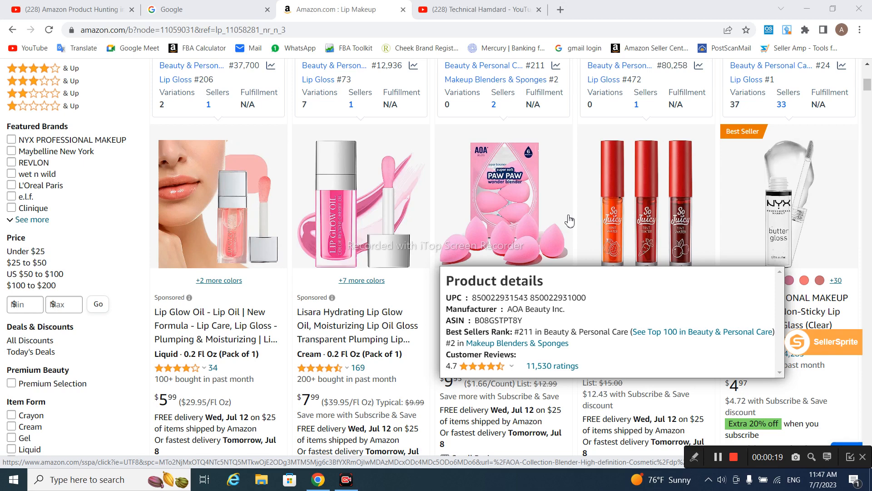
Step: View the Technical Hamdard channel's playlists on YouTube, open the Amazon Product Hunting playlist, and pause its first video
click(485, 6)
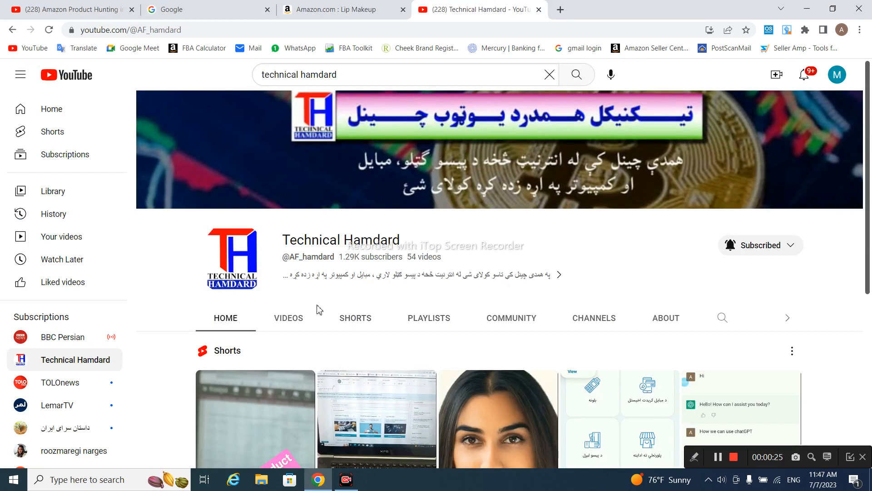
click(433, 319)
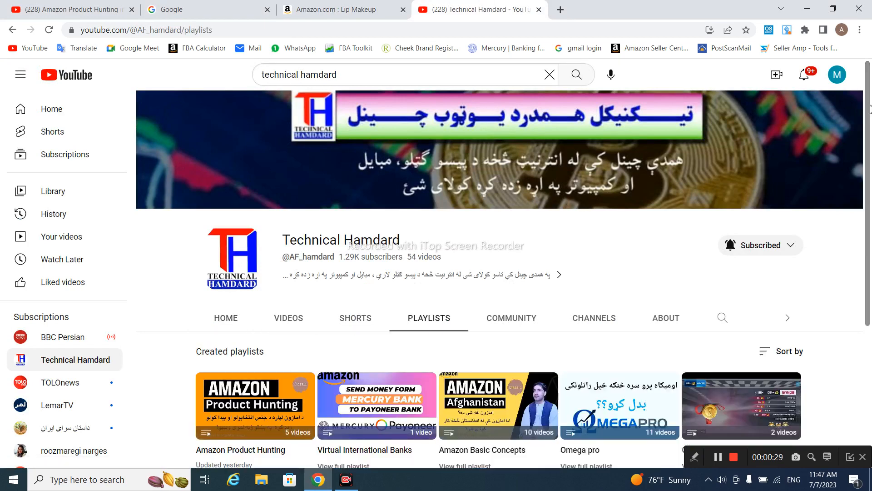
scroll(831, 191, down, 2)
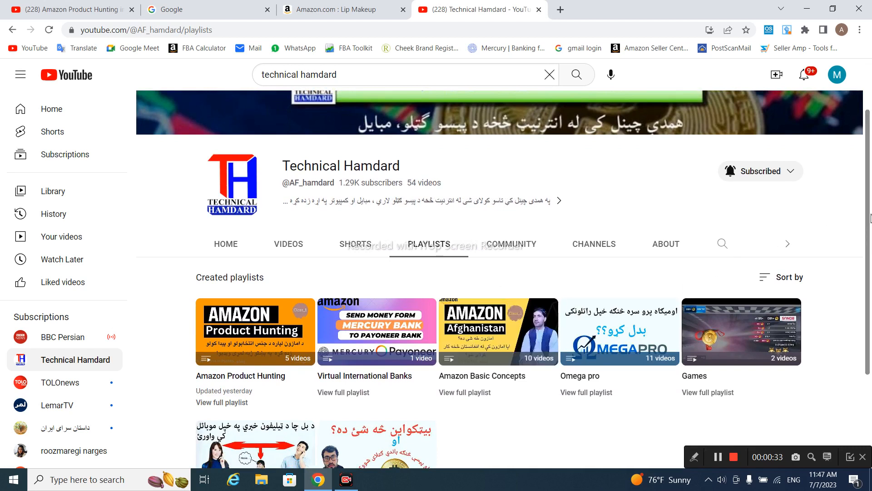
scroll(866, 213, up, 1)
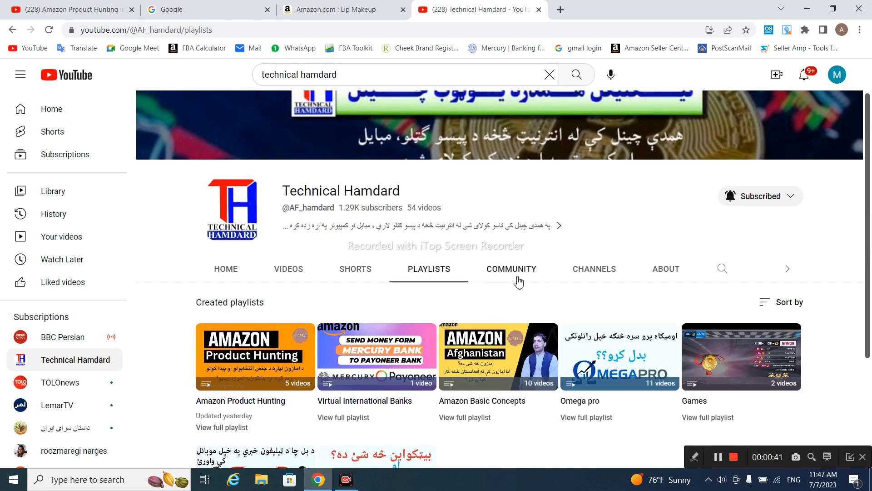
click(230, 340)
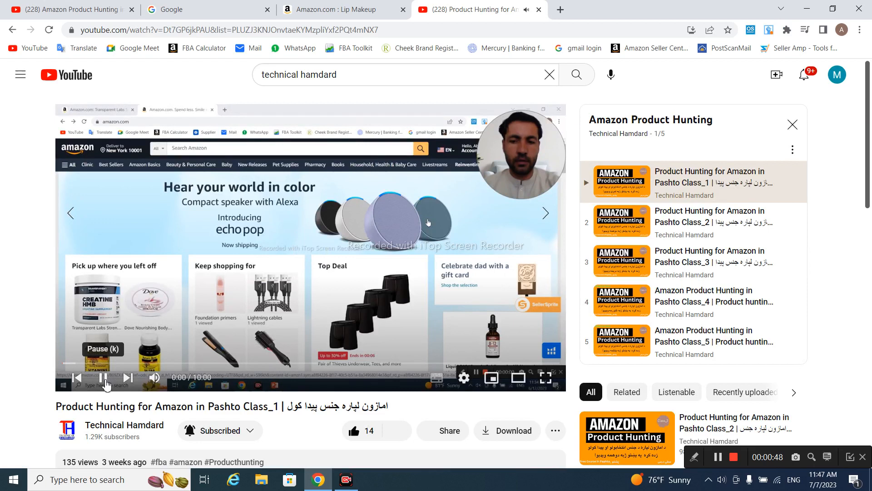
click(104, 380)
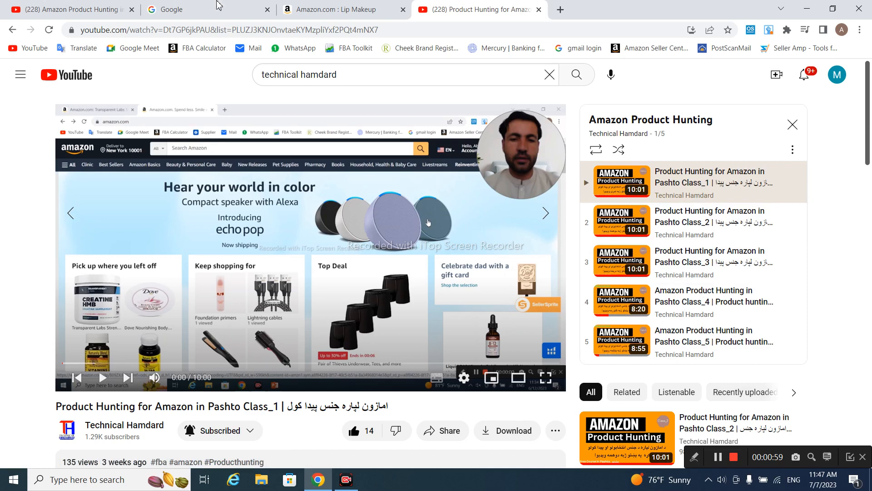
Step: Search Google for "scan unlimited extension"
click(325, 6)
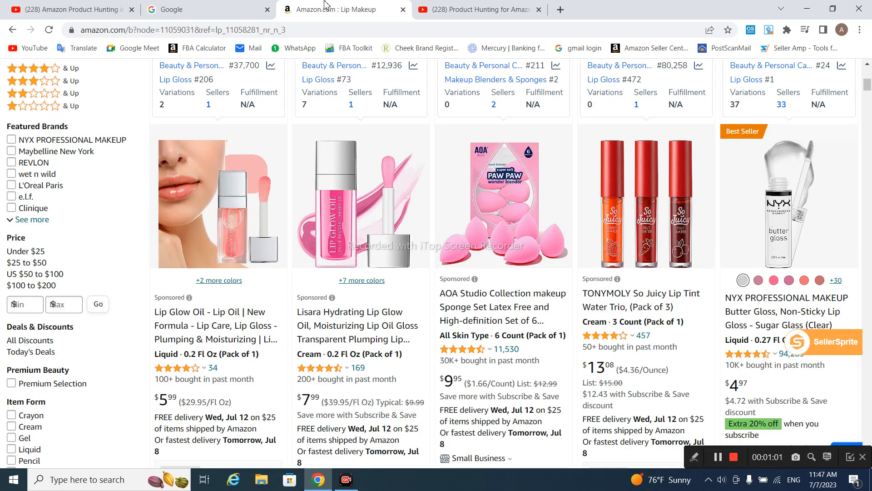
click(219, 7)
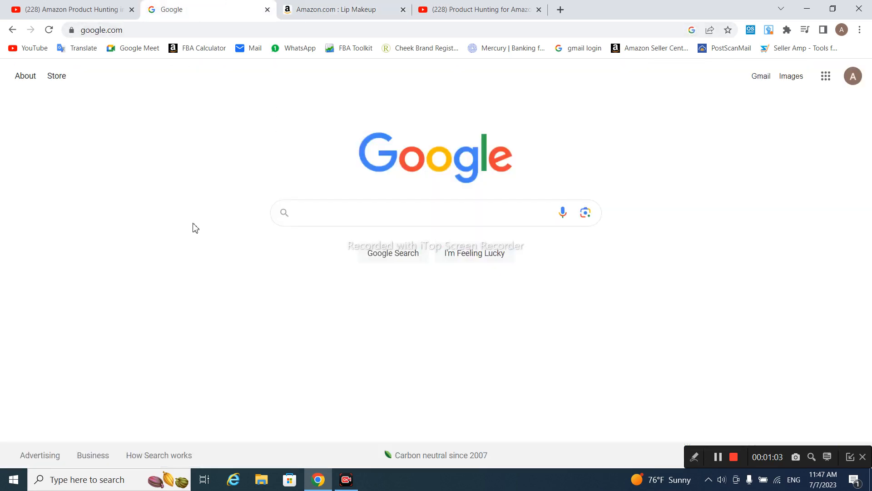
click(309, 214)
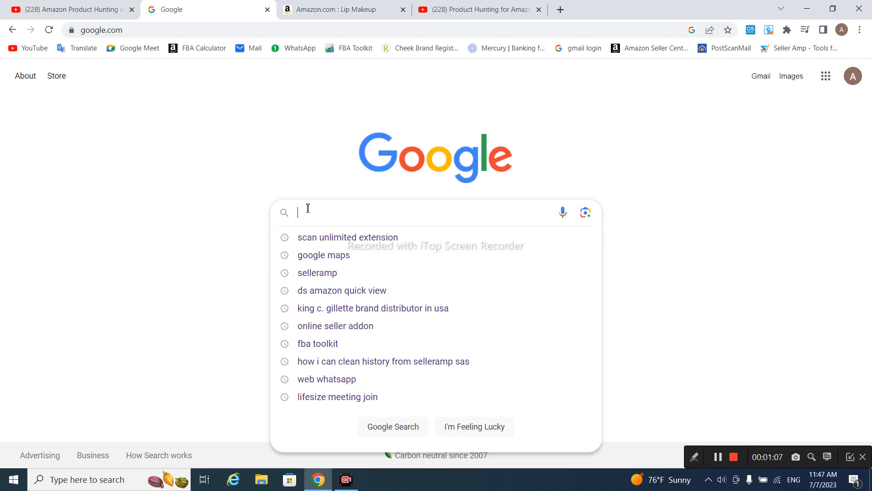
text(scan u)
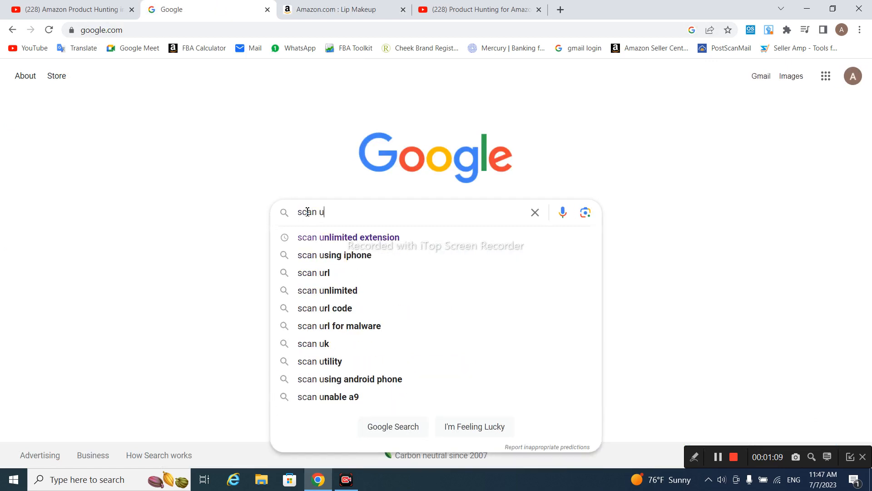
text(nlimited extension)
key(Return)
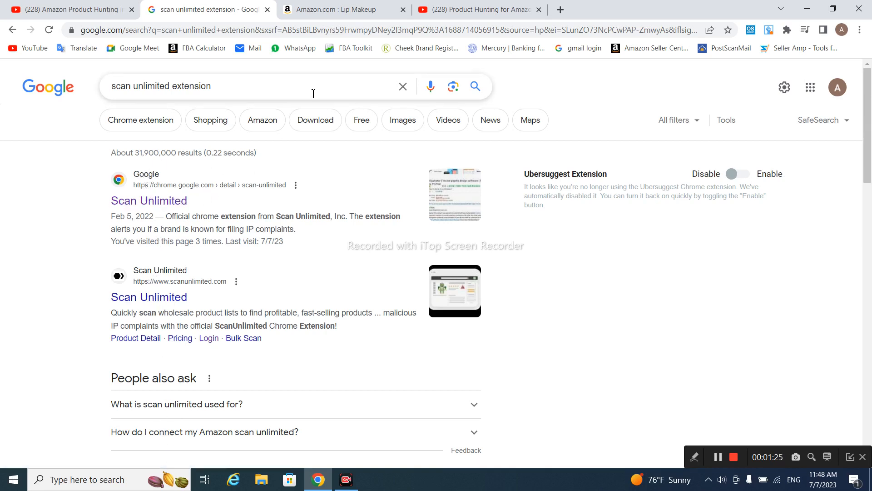
Step: Open the Scan Unlimited page in the Chrome Web Store and add the extension to Chrome
click(144, 203)
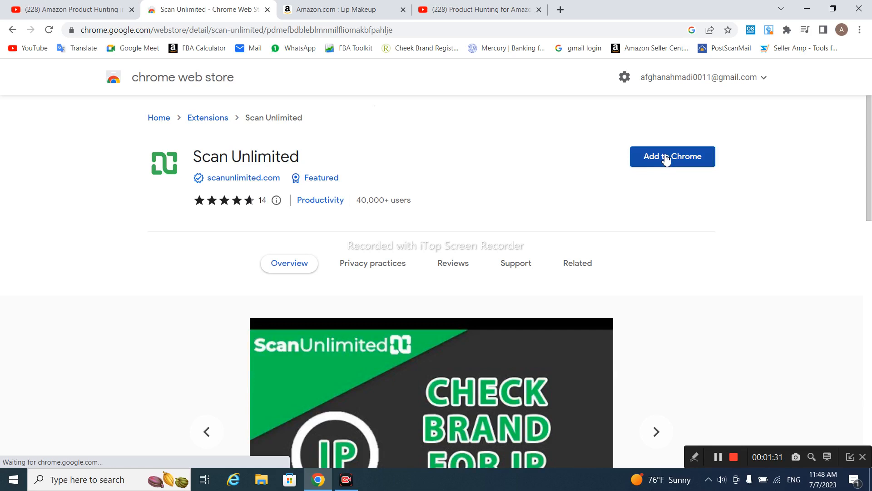
click(666, 159)
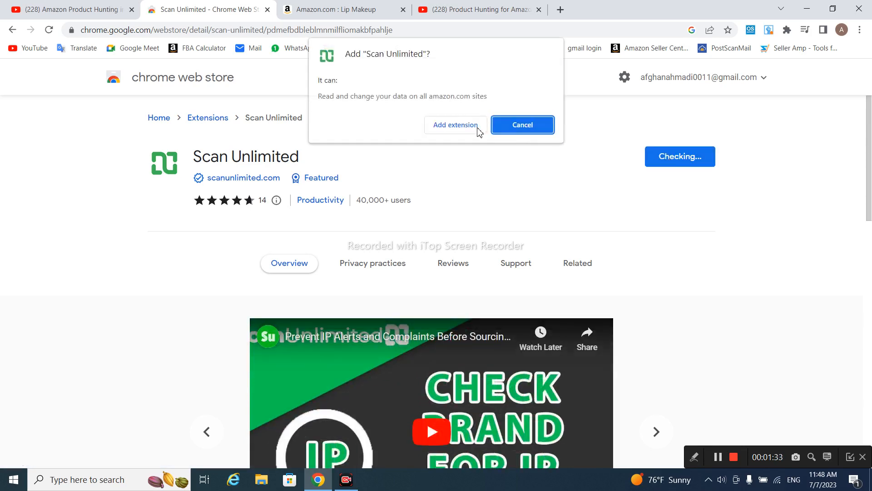
click(459, 130)
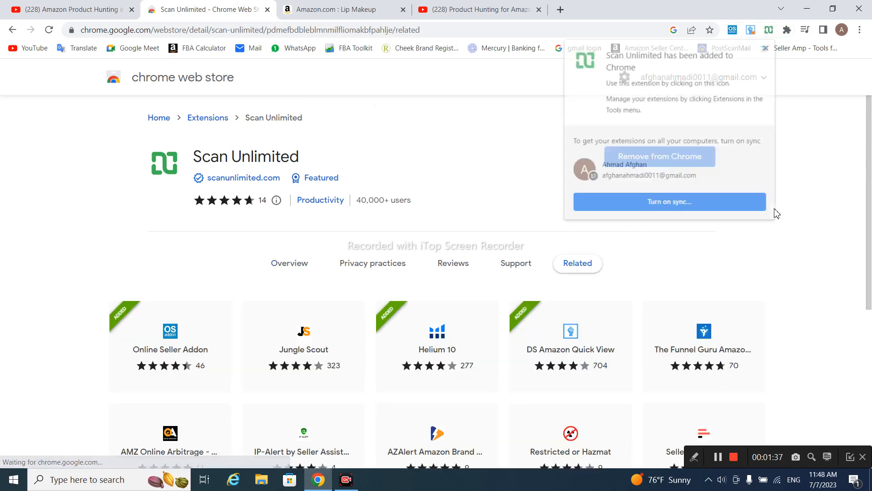
click(768, 46)
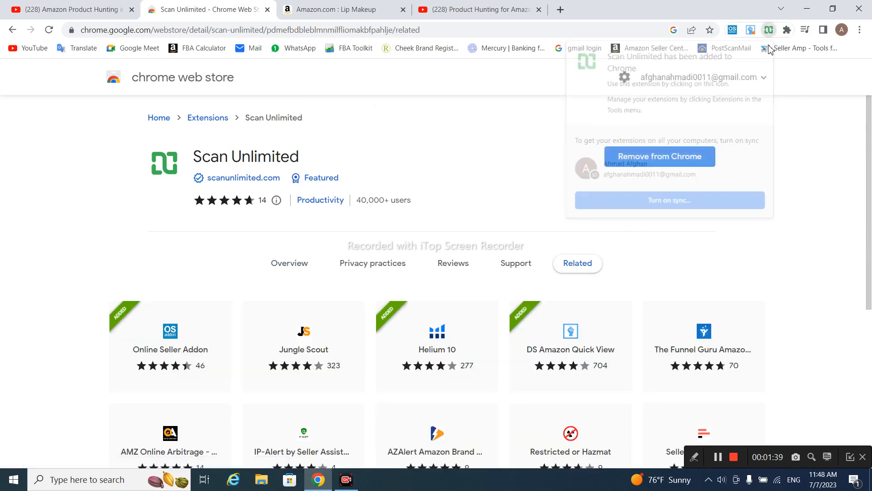
Step: Pin the Scan Unlimited extension to the browser toolbar
click(788, 31)
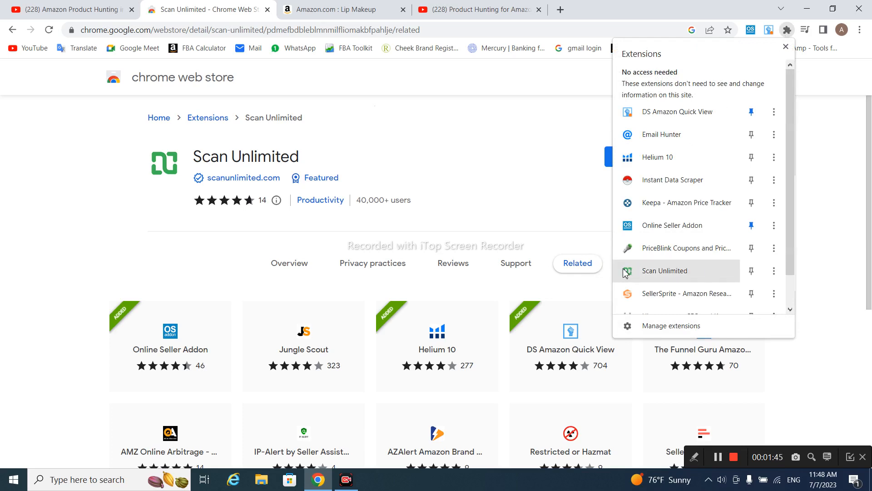
click(752, 271)
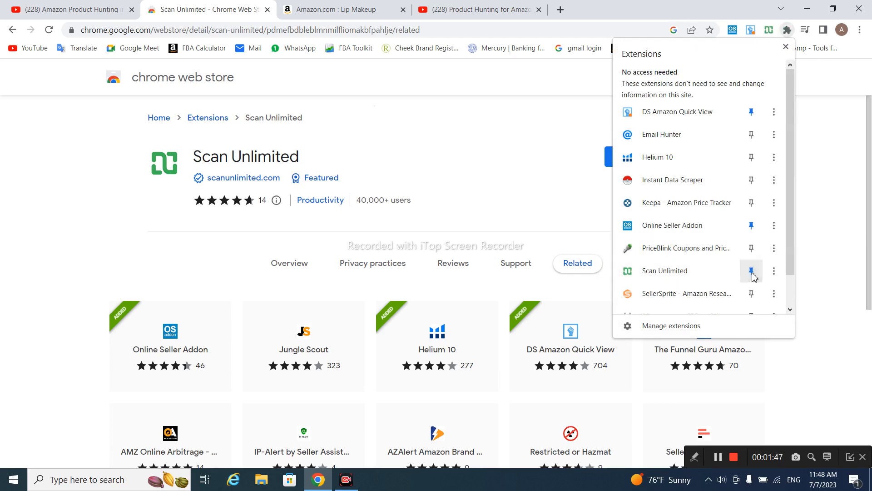
click(841, 129)
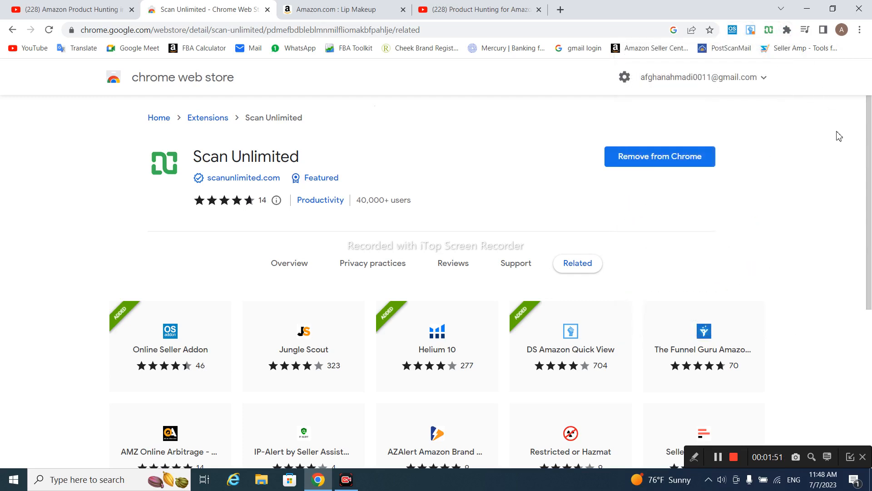
Step: Switch to Amazon's Lip Makeup results and open the NYX Professional Makeup Fat Oil Lip Drip product in pink
click(336, 9)
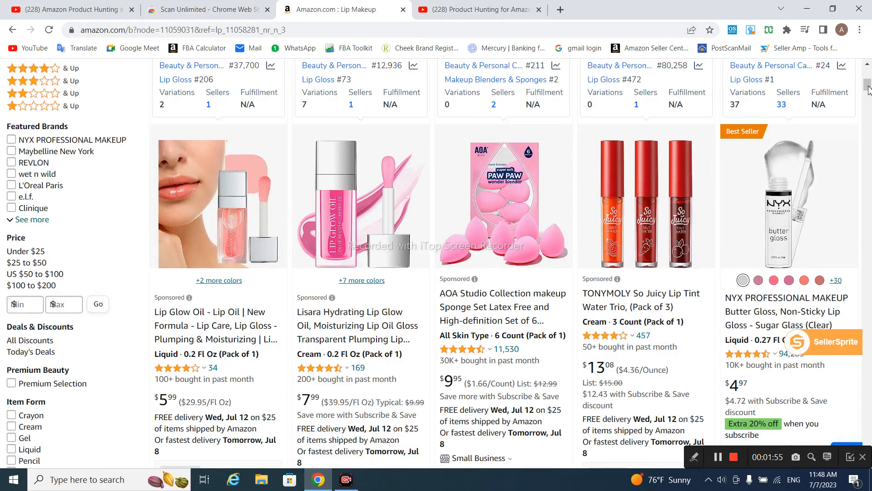
scroll(868, 95, down, 1)
drag(871, 98, 869, 120)
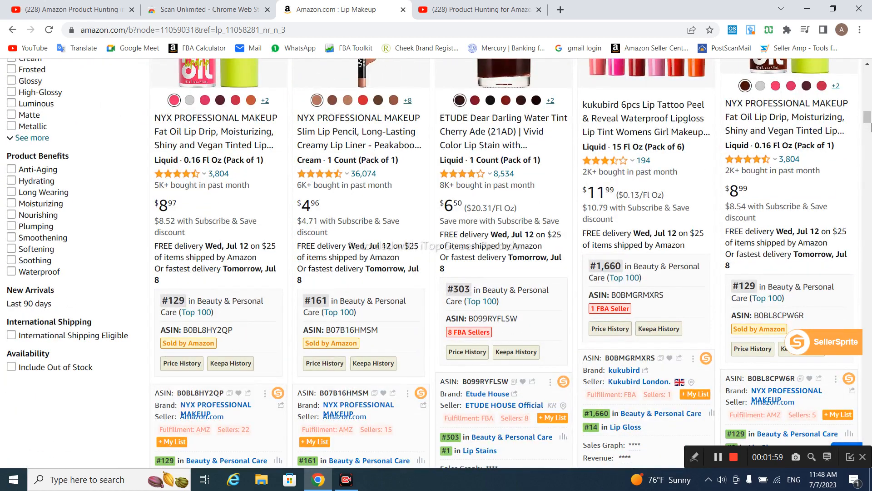
drag(869, 121, 869, 119)
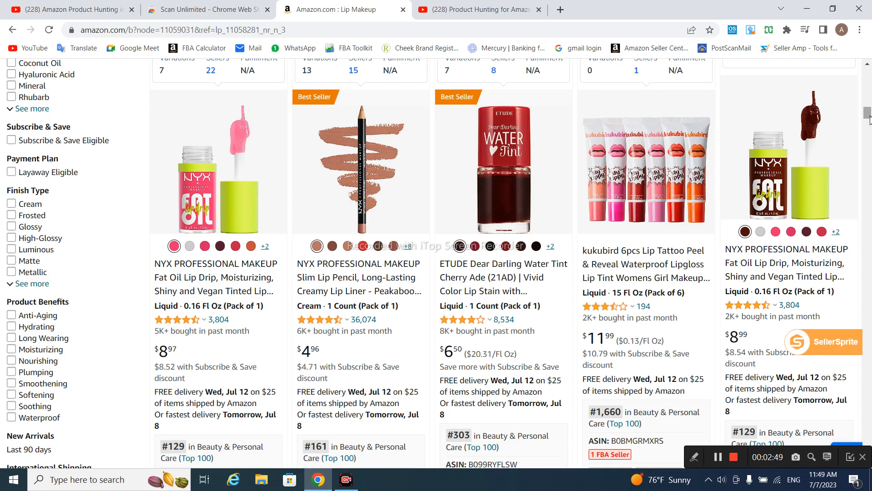
scroll(867, 113, down, 6)
scroll(868, 114, up, 7)
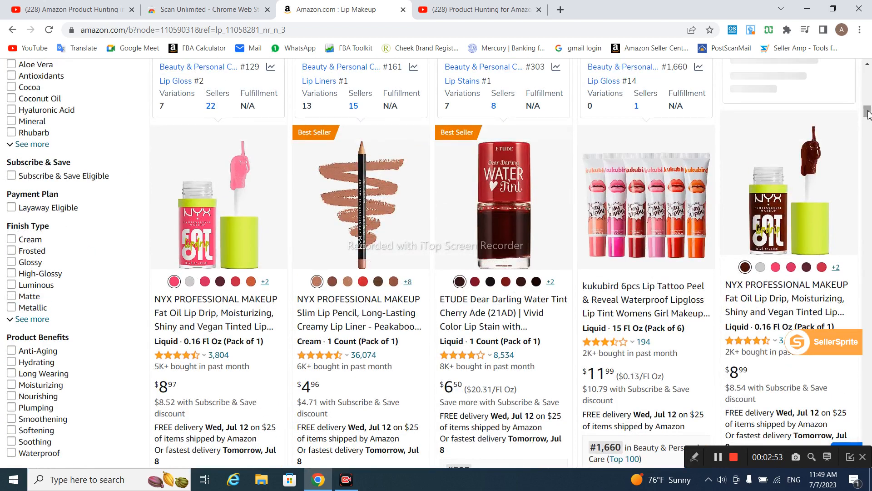
mouse_move(231, 197)
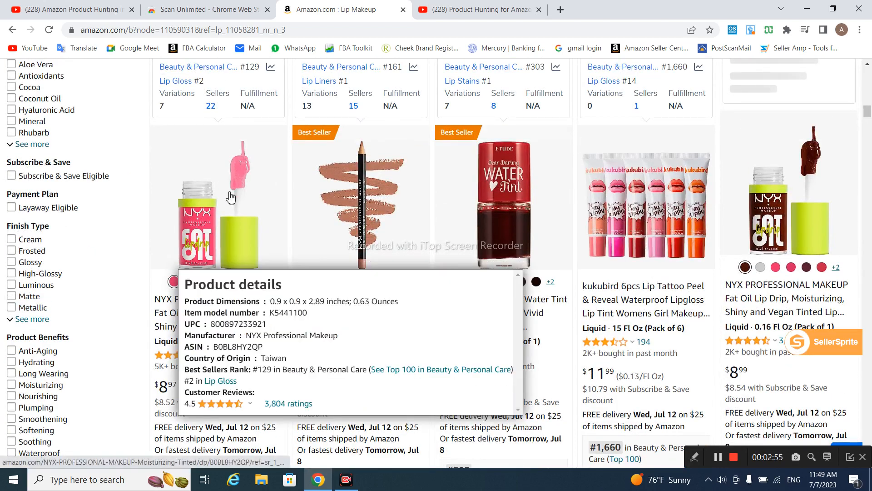
click(231, 196)
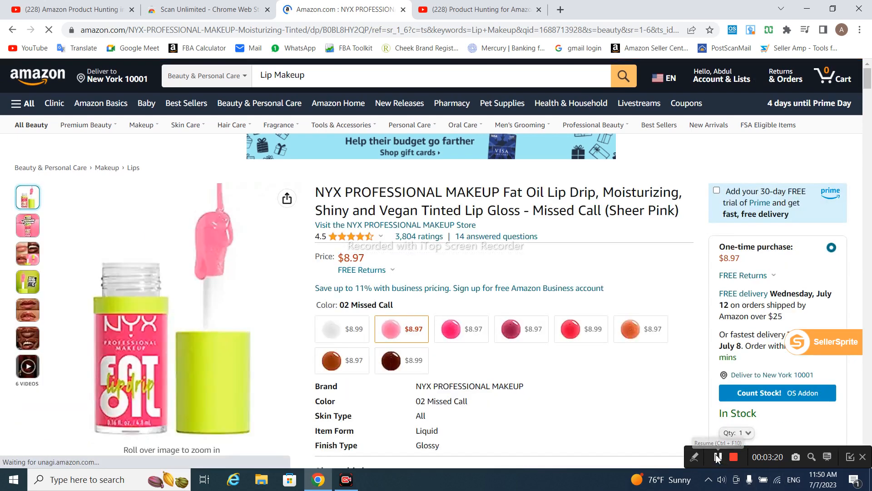
click(717, 457)
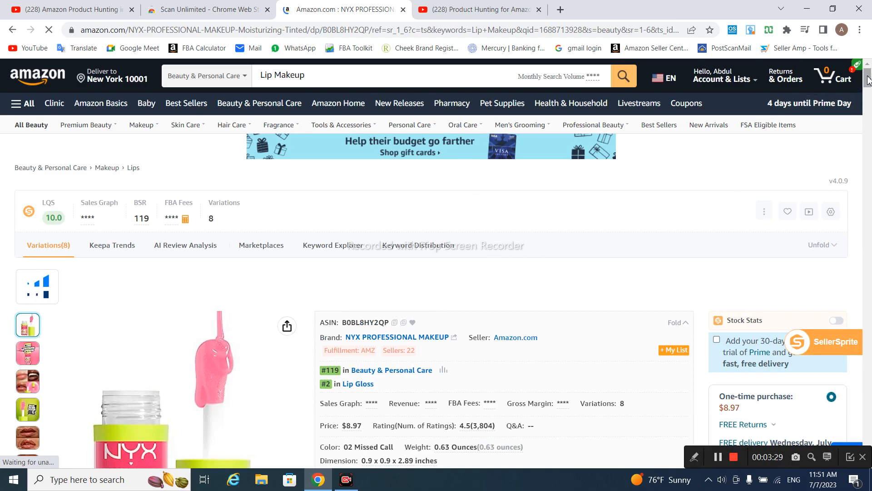
Step: Examine the Fat Oil Lip Drip listing's extension data, title and the brand notice beside the NYX store link
drag(867, 80, 867, 91)
mouse_move(867, 94)
mouse_down()
mouse_move(867, 122)
mouse_move(866, 83)
mouse_move(866, 93)
mouse_up()
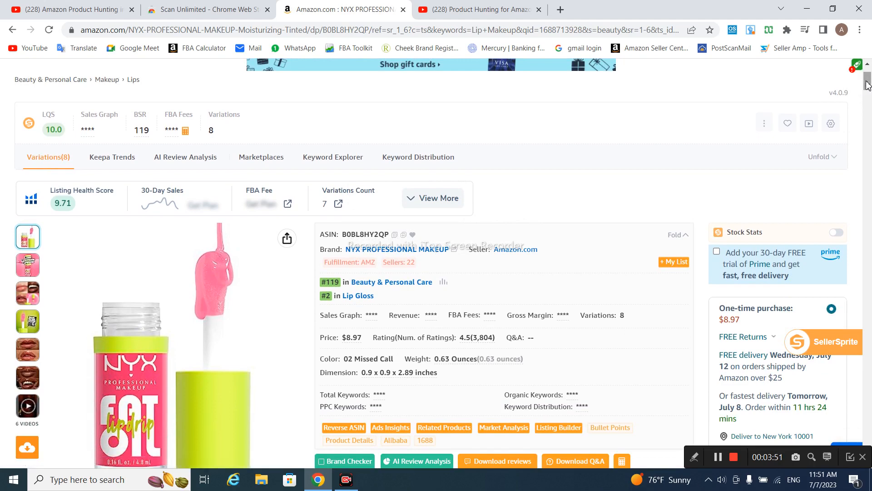
scroll(868, 89, down, 2)
scroll(868, 91, down, 4)
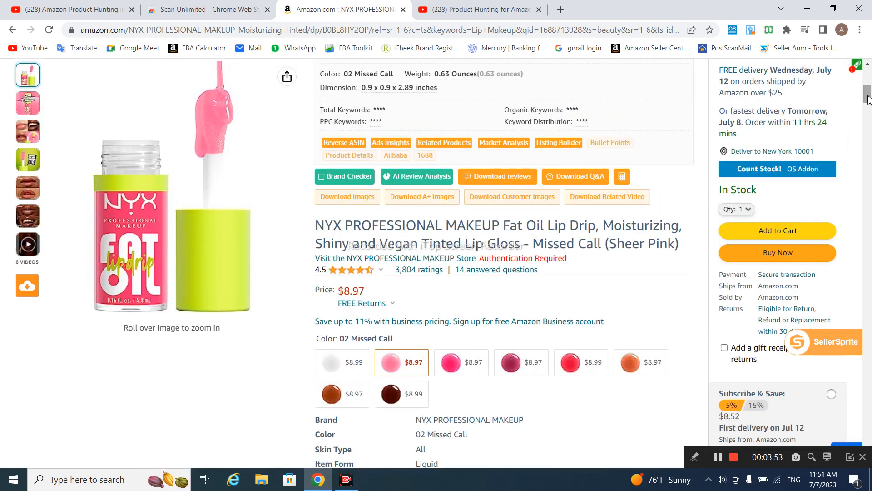
mouse_move(329, 268)
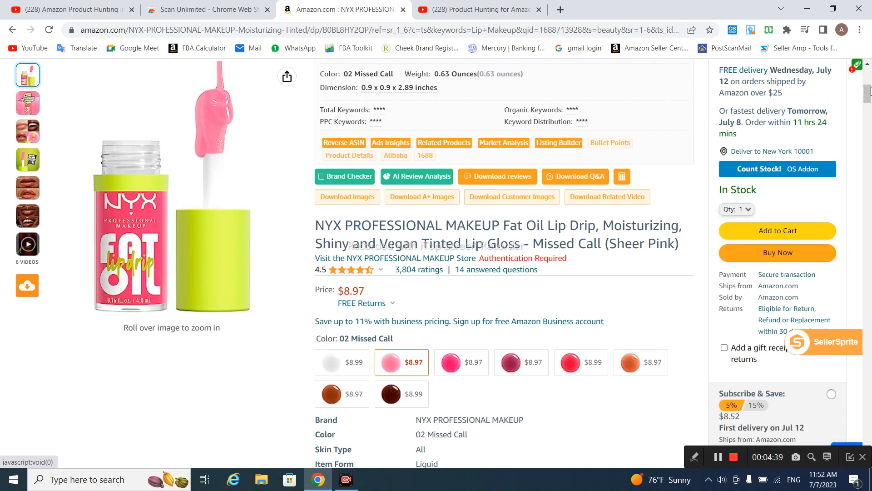
click(867, 74)
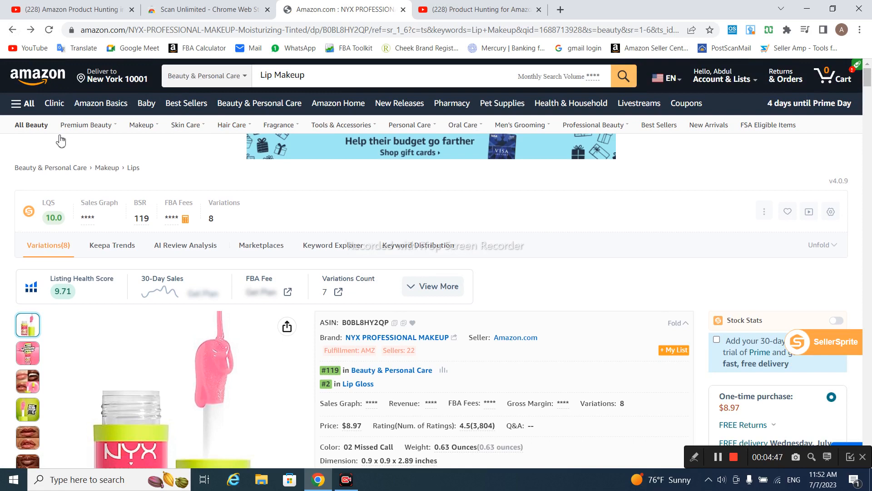
Step: Return to the Lip Makeup results and open the NYX Professional Makeup Butter Gloss in Madeleine
click(12, 30)
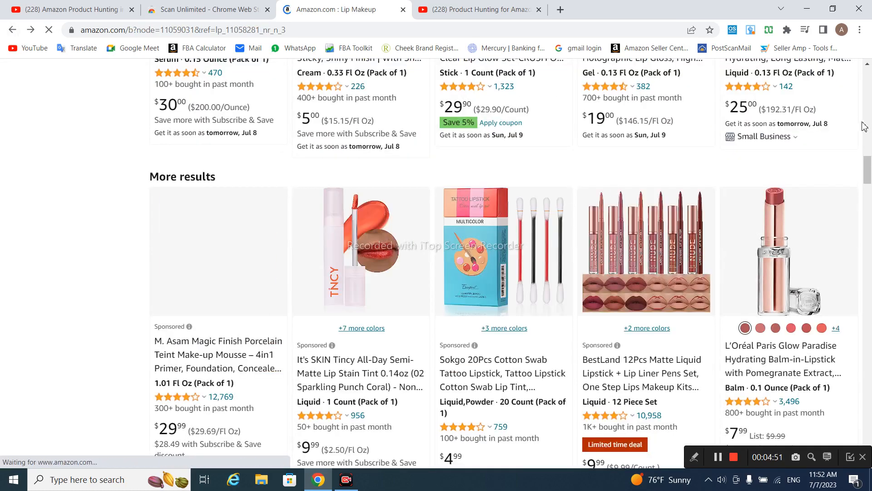
scroll(869, 182, down, 5)
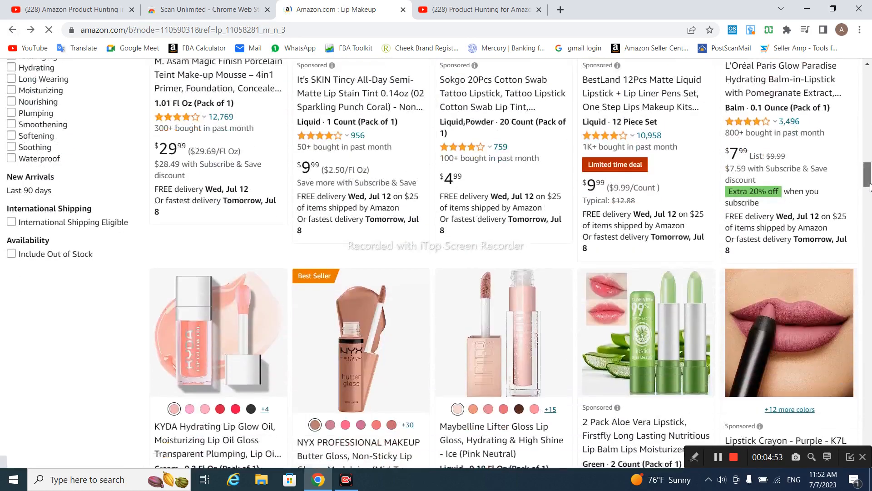
scroll(869, 187, down, 4)
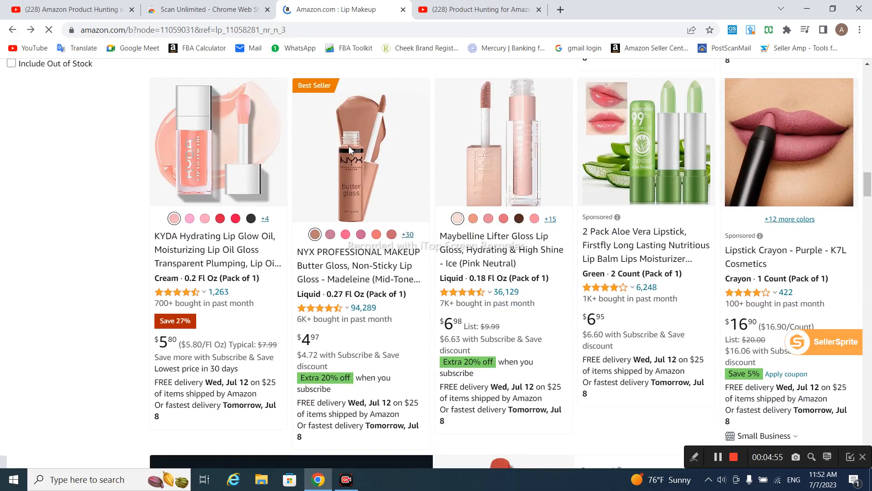
mouse_move(870, 181)
mouse_down()
mouse_move(869, 198)
mouse_move(867, 142)
mouse_move(865, 185)
mouse_up()
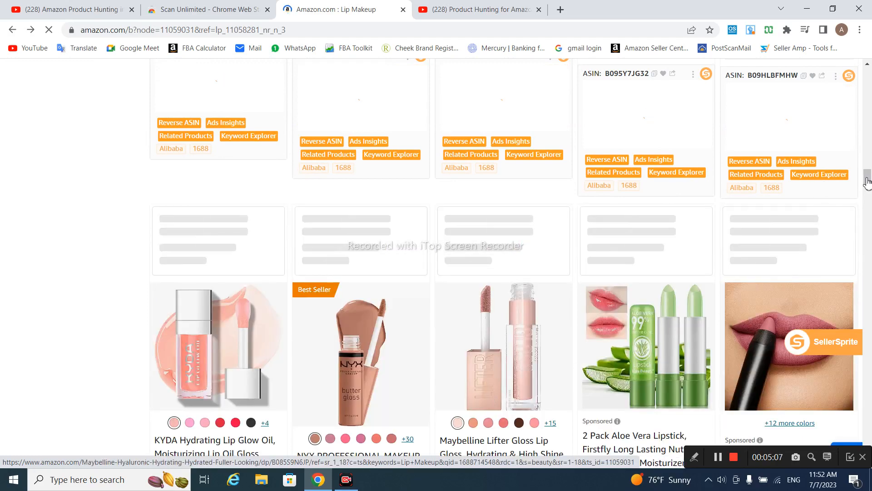
drag(867, 182, 868, 206)
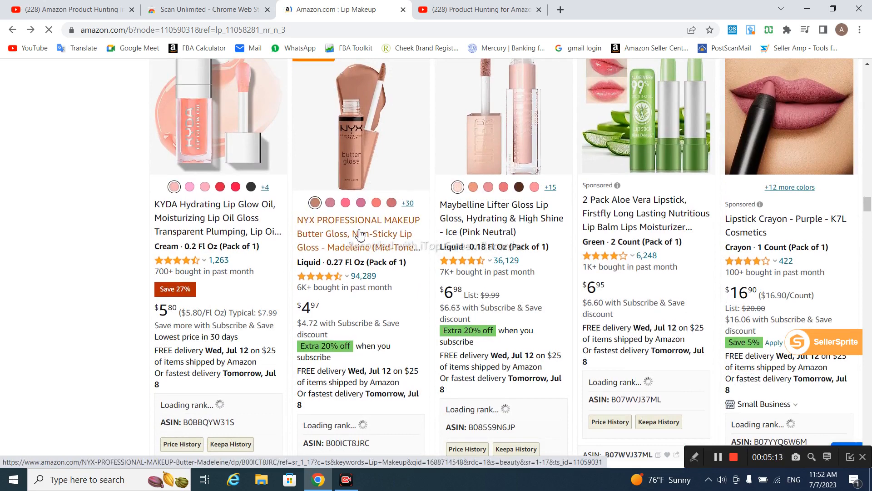
click(358, 235)
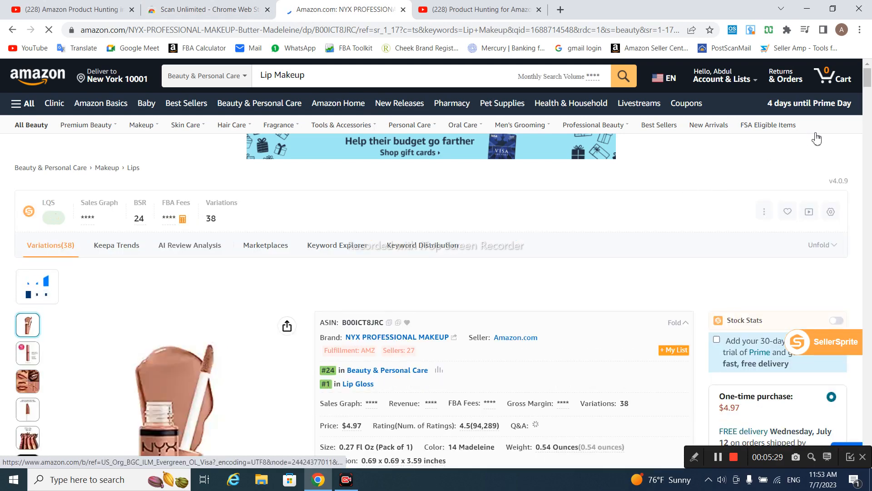
Step: Examine the Butter Gloss listing's extension data, title, shade and size options, and the brand notice beside the NYX store link
scroll(869, 96, down, 5)
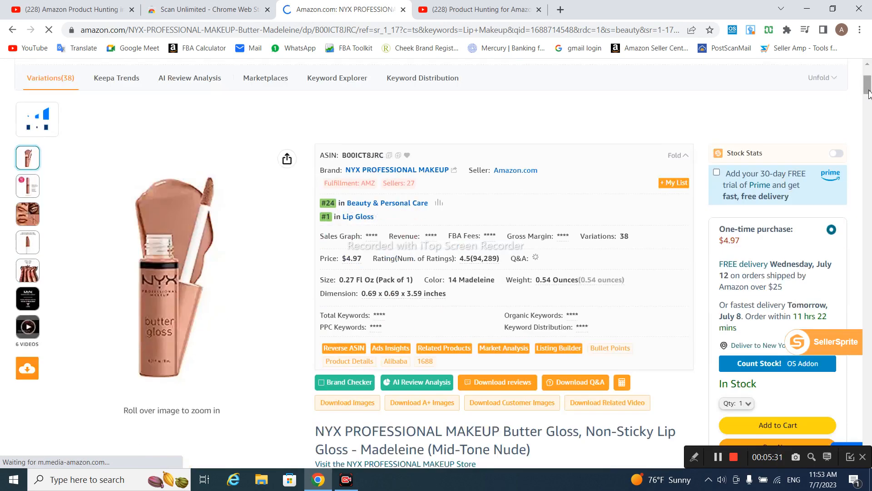
scroll(868, 96, down, 1)
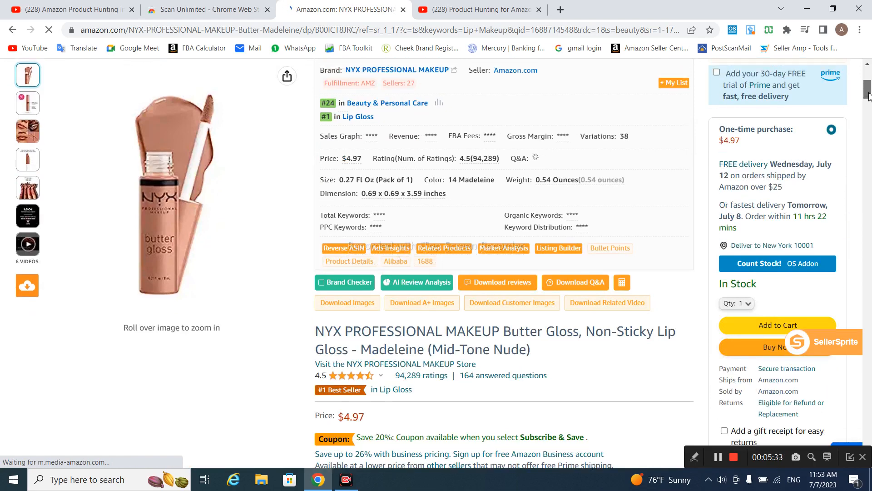
scroll(869, 96, down, 1)
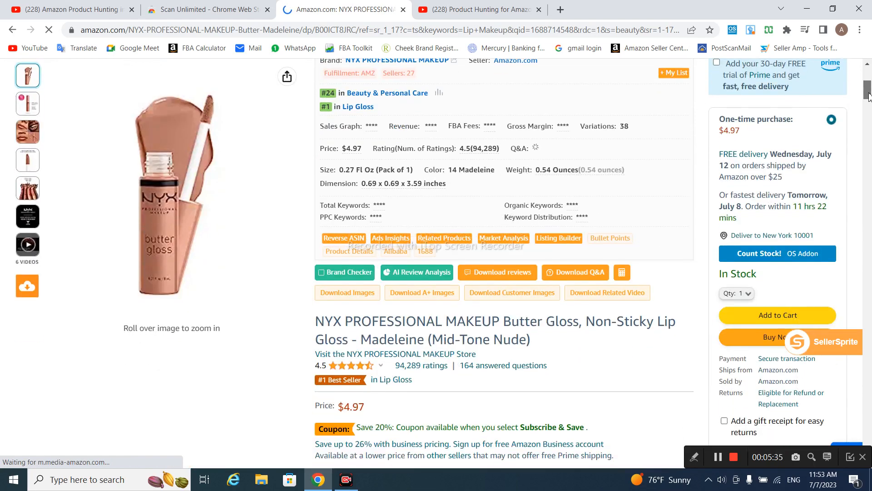
drag(869, 96, 869, 111)
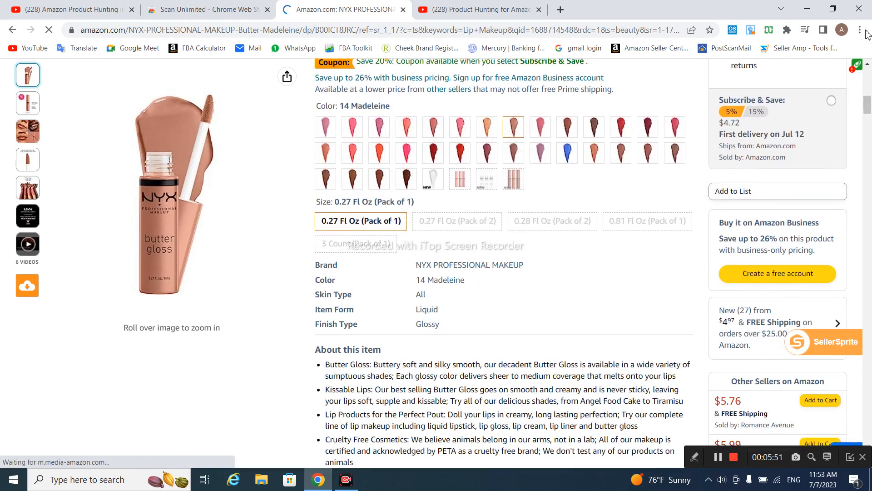
drag(868, 110, 860, 95)
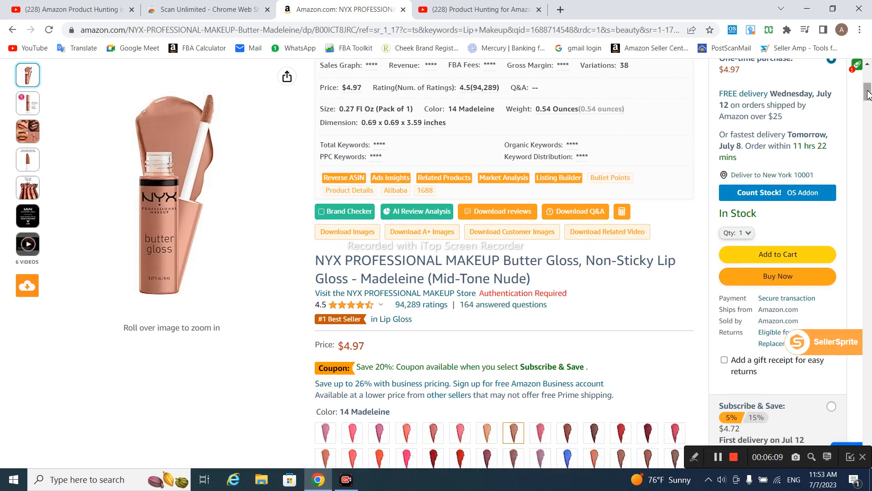
drag(868, 94, 867, 88)
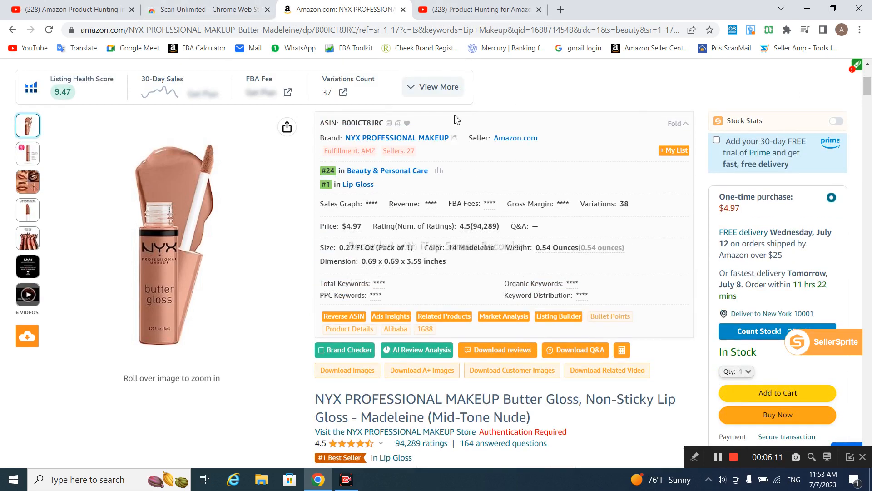
drag(868, 88, 868, 101)
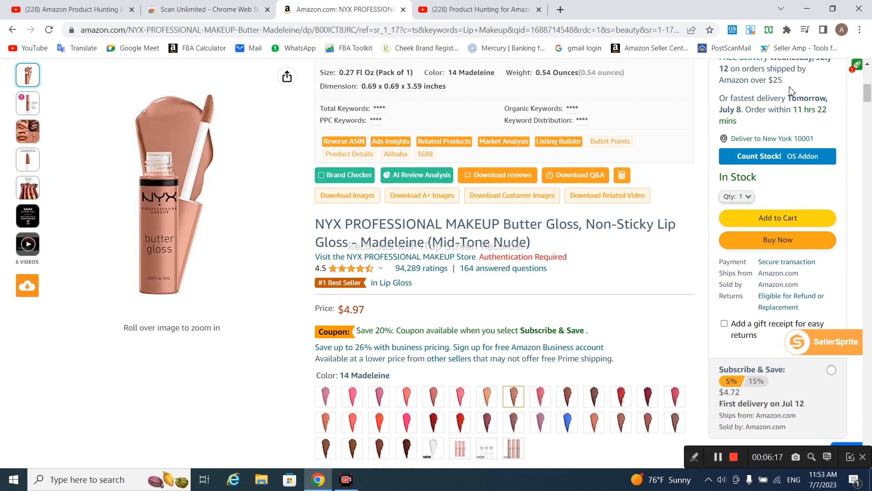
drag(868, 95, 867, 75)
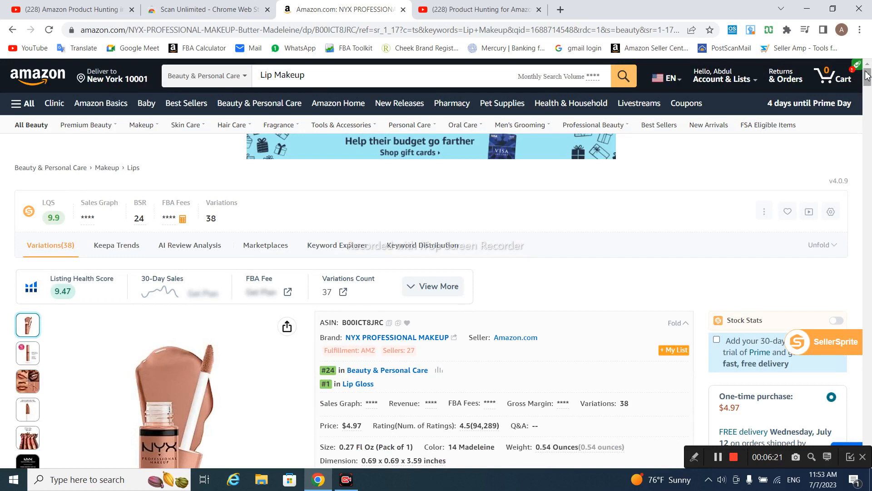